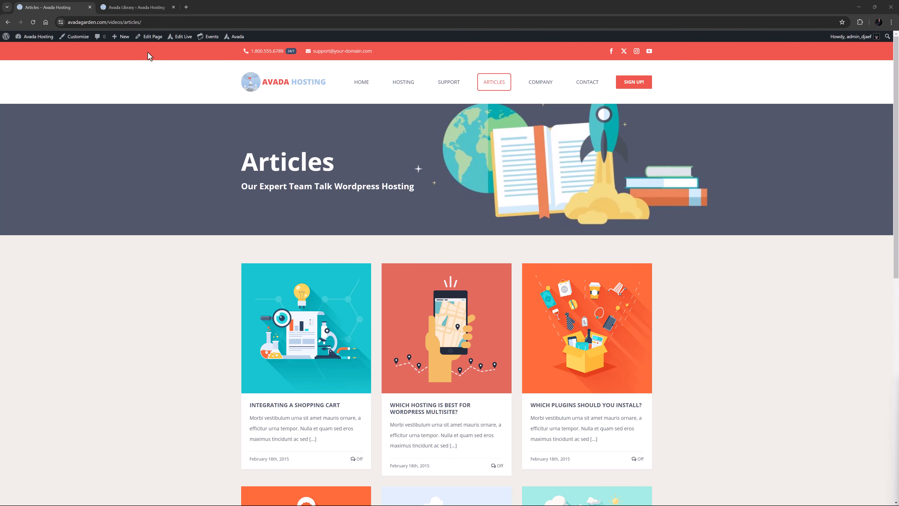
In the Avada Library, create a Post Card element named 'New Blog Post Card'.
click(132, 8)
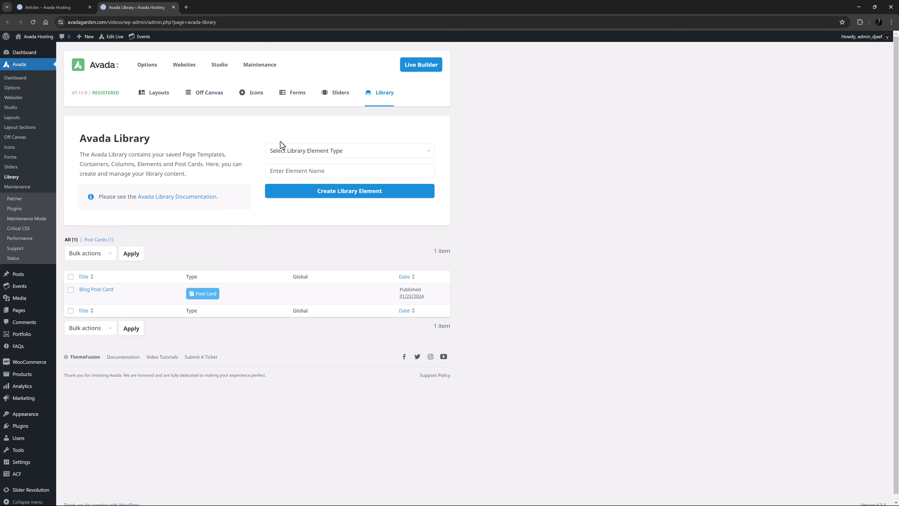
click(283, 151)
click(282, 201)
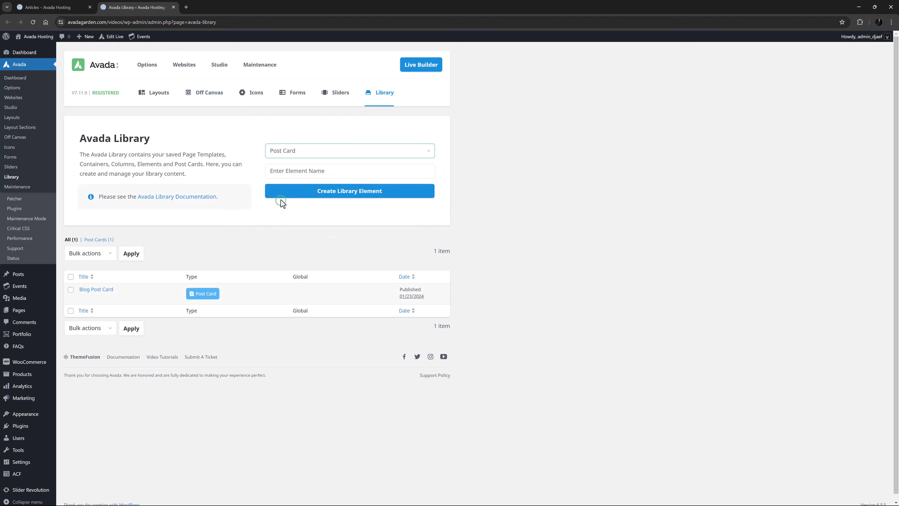
click(280, 172)
text(New Blog Post Card)
click(296, 192)
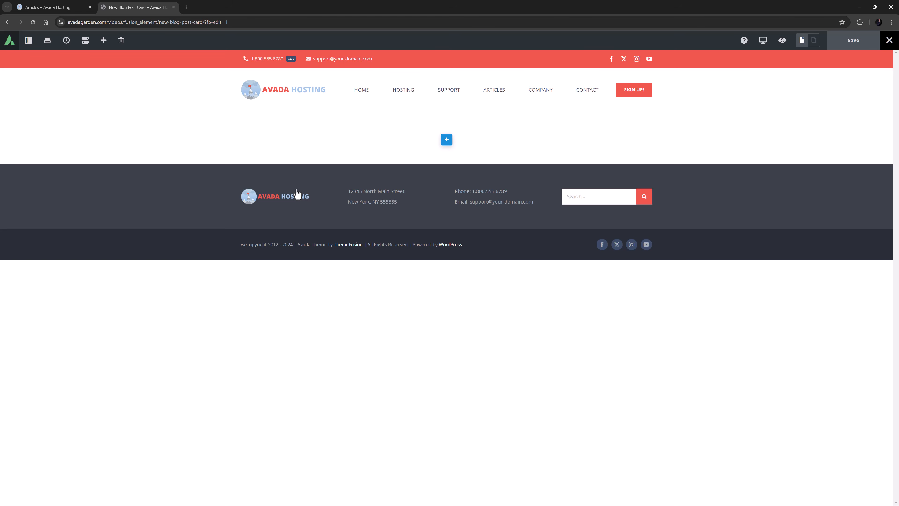
Filter the Library's Studio designs to the Blog category and scroll through the post cards.
click(47, 40)
click(121, 99)
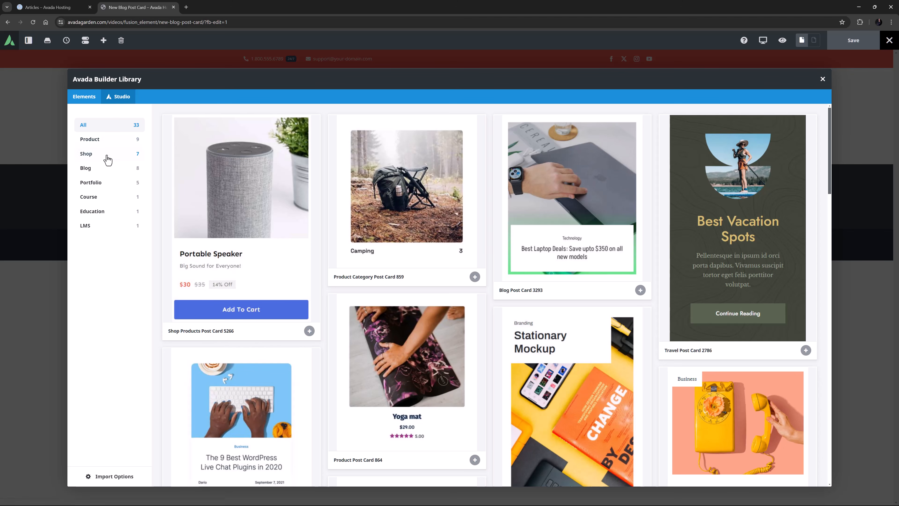
click(106, 170)
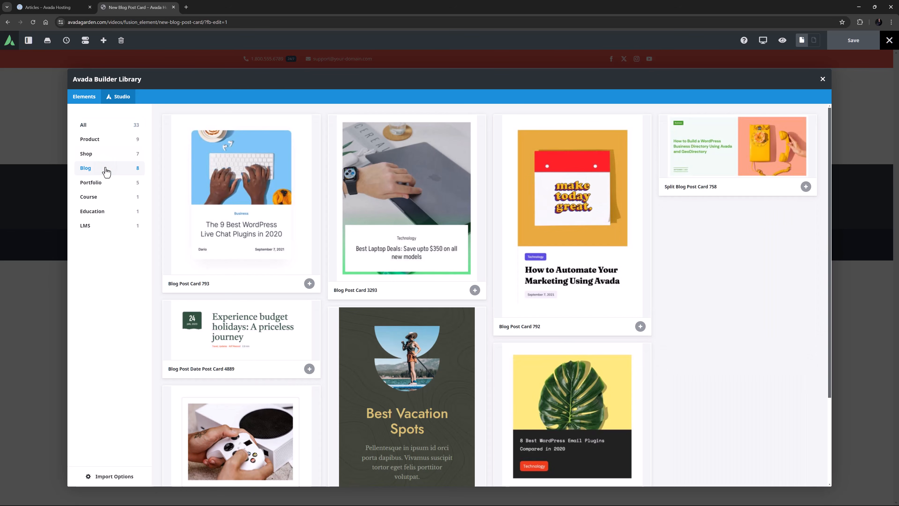
scroll(307, 237, down, 3)
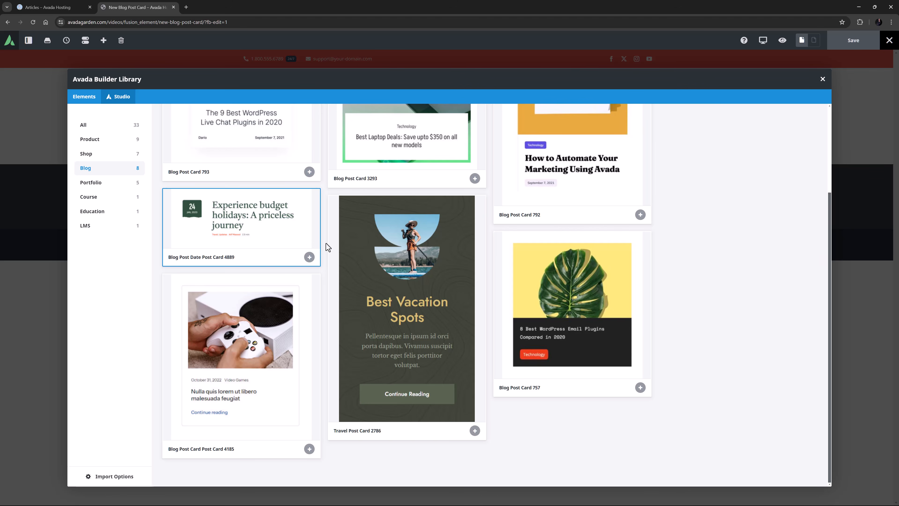
Import the Travel Post Card 2786 design with placeholder images.
click(417, 312)
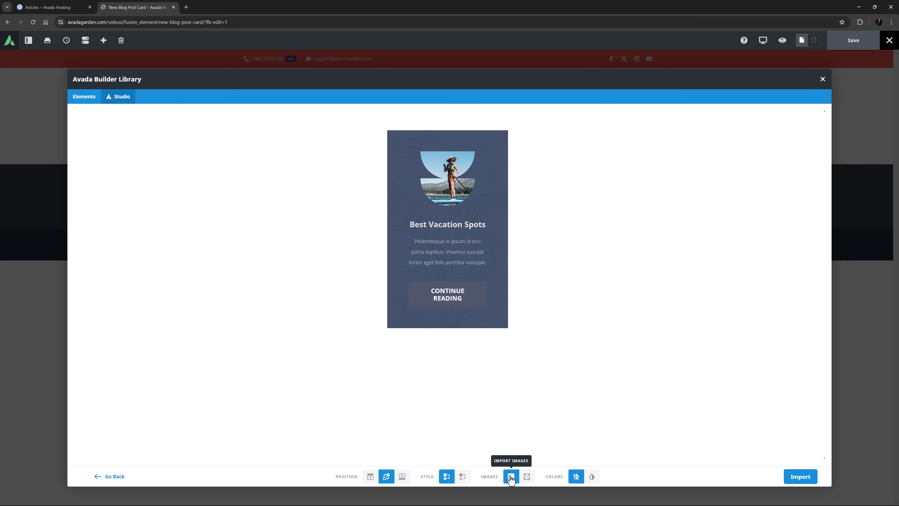
click(527, 478)
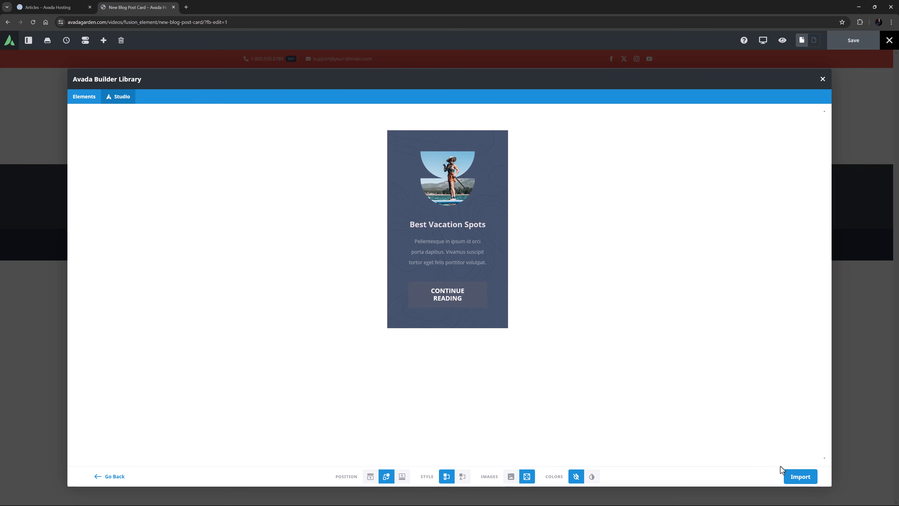
click(799, 478)
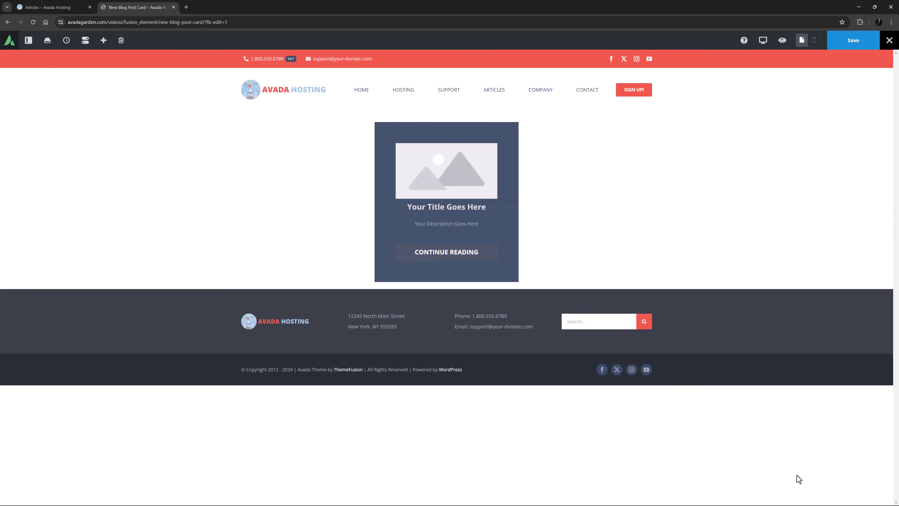
Preview the card with post 'A Basic Guide to WordPress User Permissions' at preview width 50.
click(28, 40)
click(32, 59)
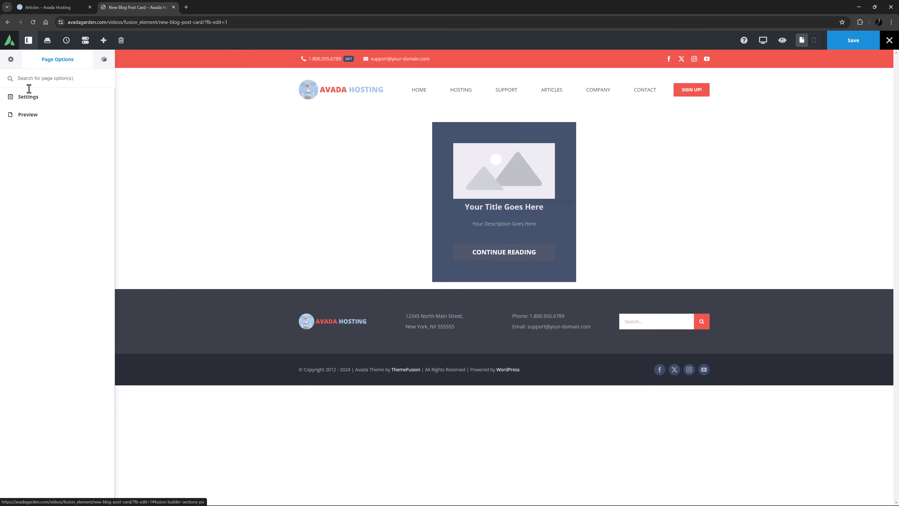
click(29, 115)
click(32, 178)
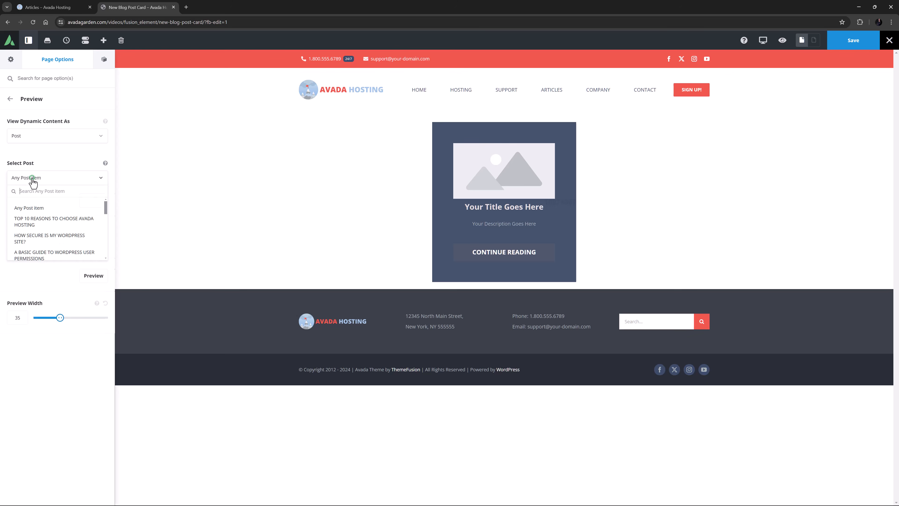
click(37, 252)
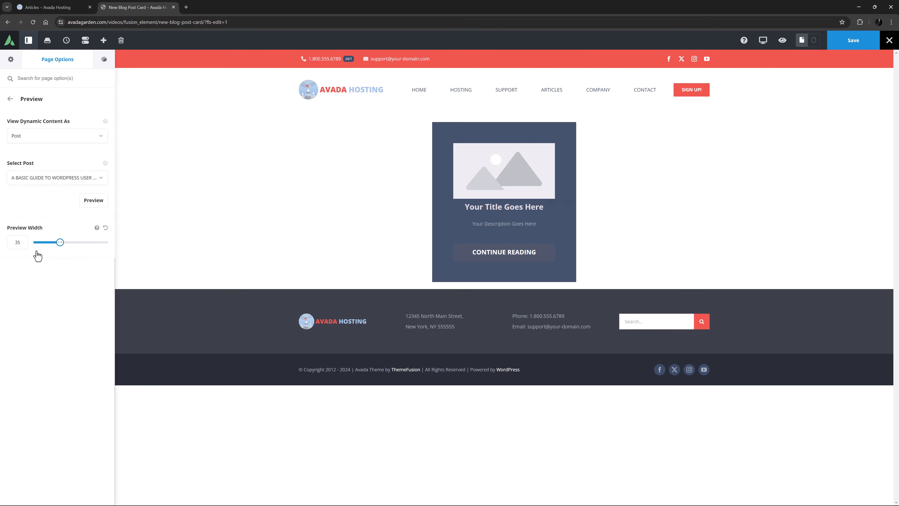
click(22, 243)
drag(23, 243, 7, 237)
text(50)
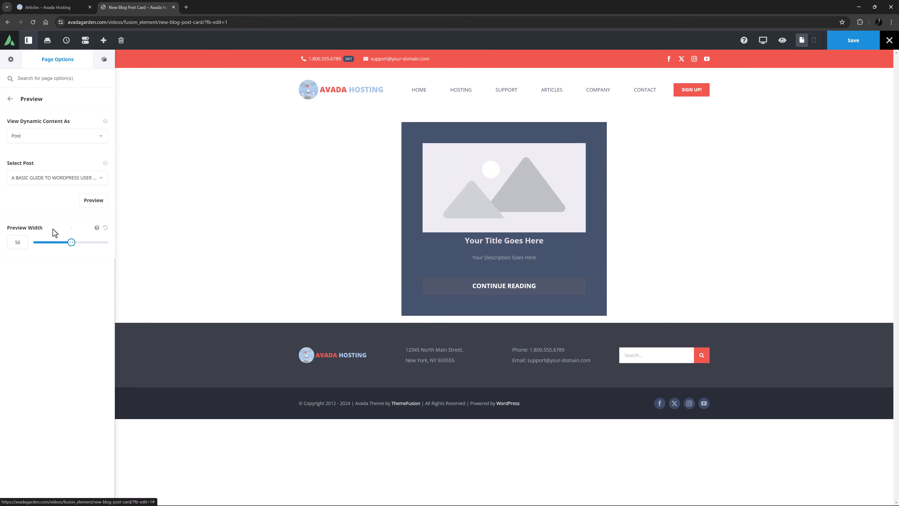
click(94, 201)
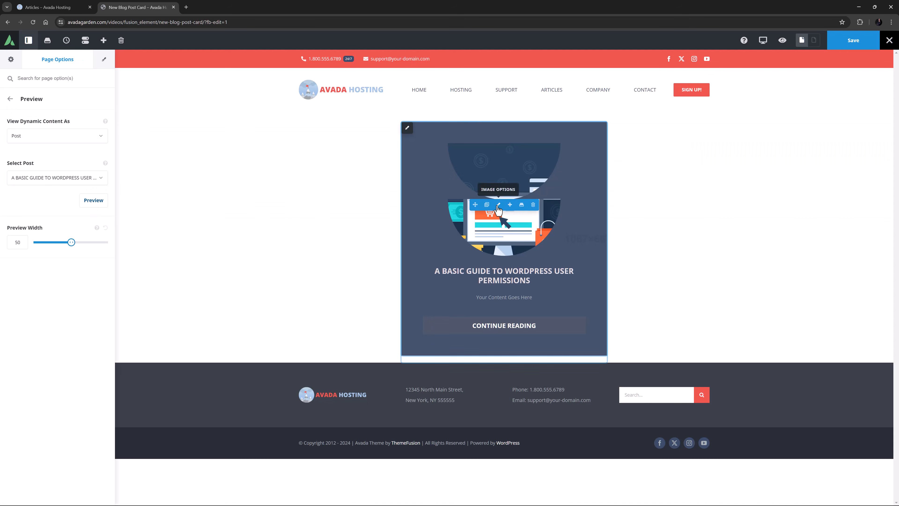
Apply the Mask 18 frame shape to the card's image.
click(498, 205)
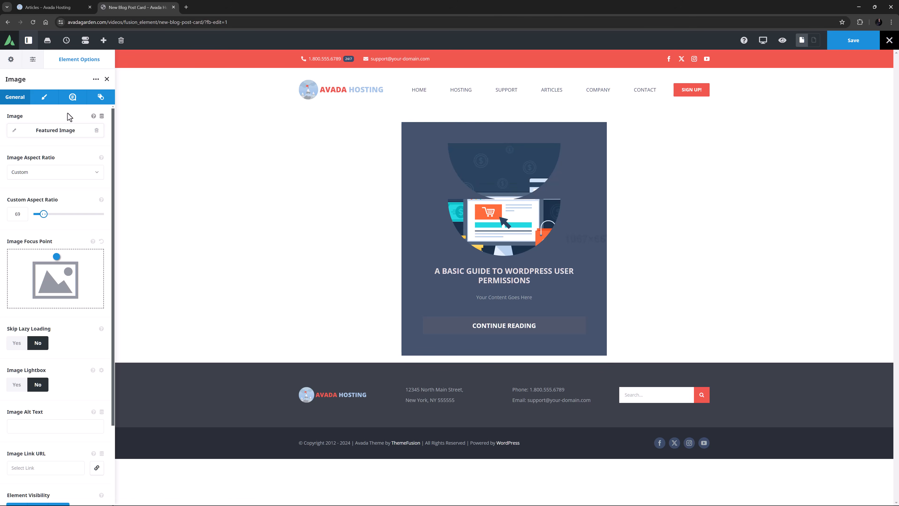
click(45, 99)
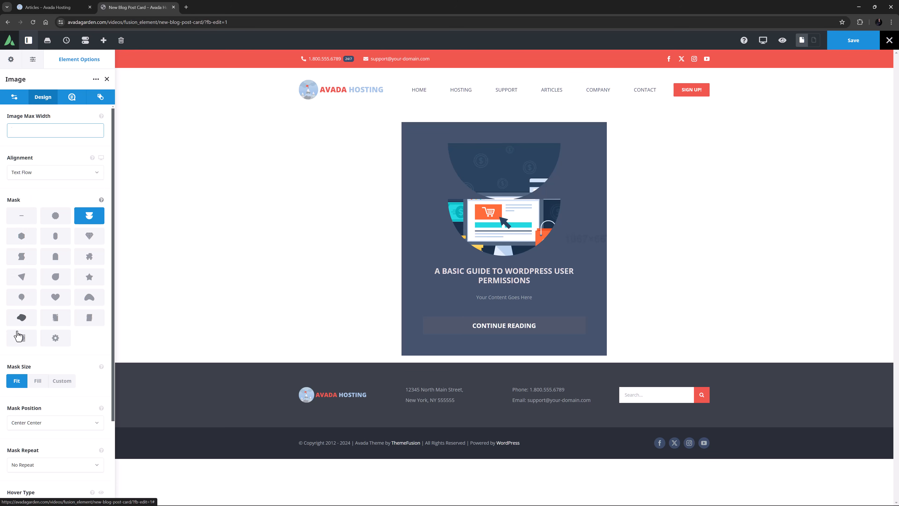
click(19, 339)
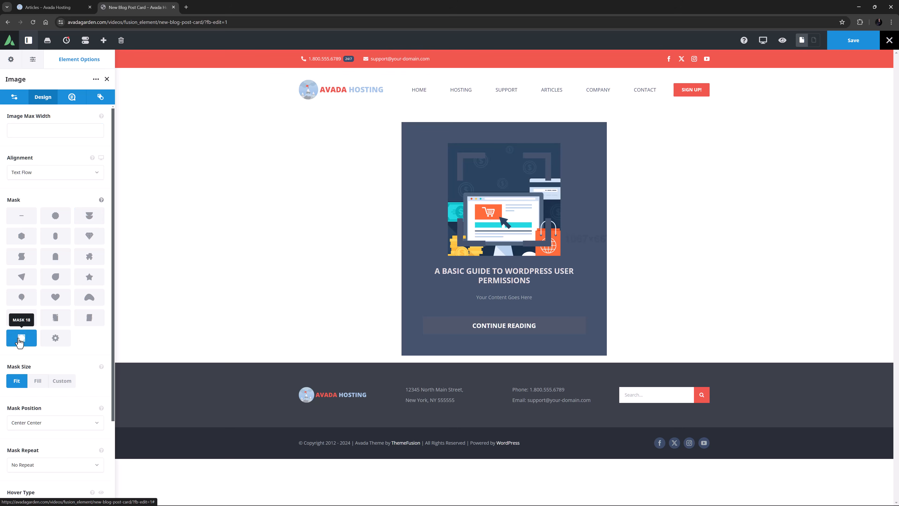
Set the image aspect ratio to 1:1 and reset its focus point to the centre.
click(19, 103)
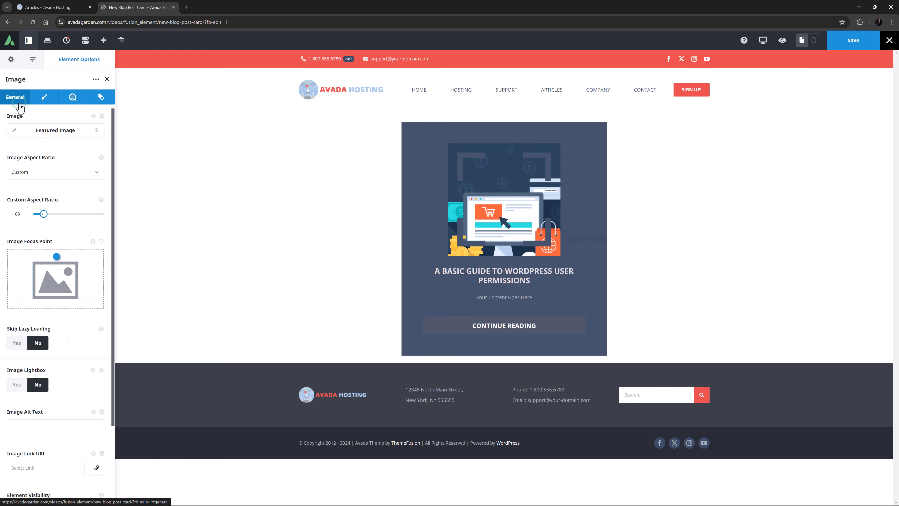
click(38, 178)
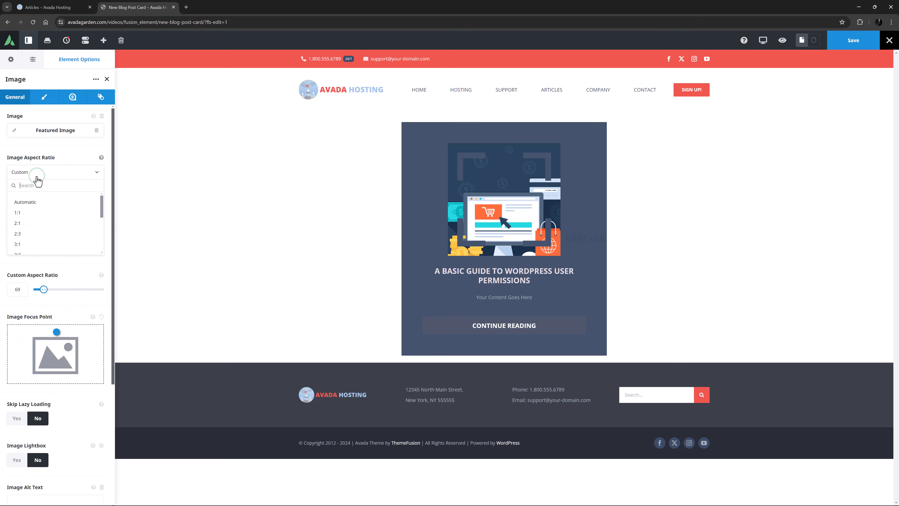
click(35, 202)
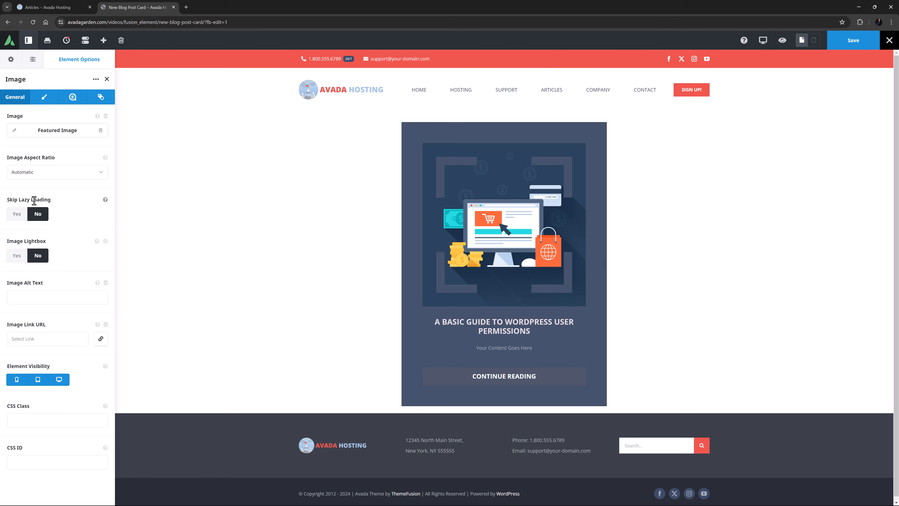
click(39, 173)
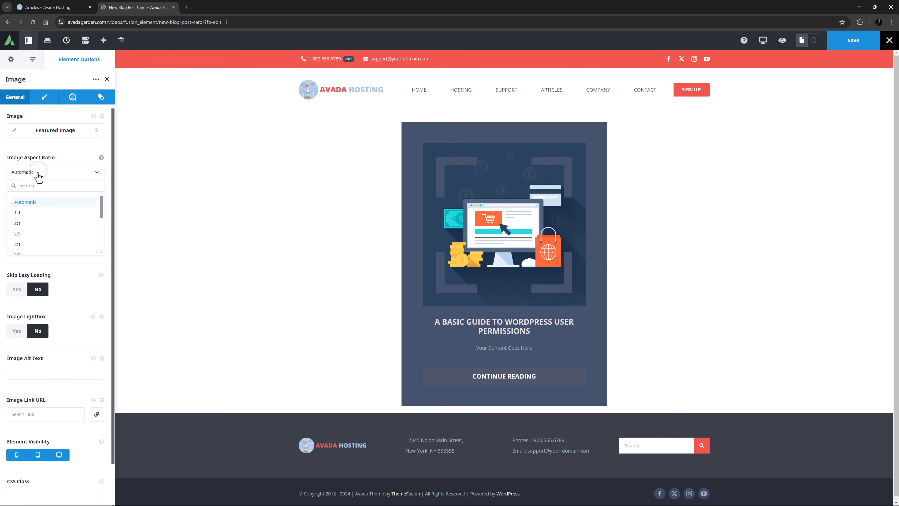
click(26, 213)
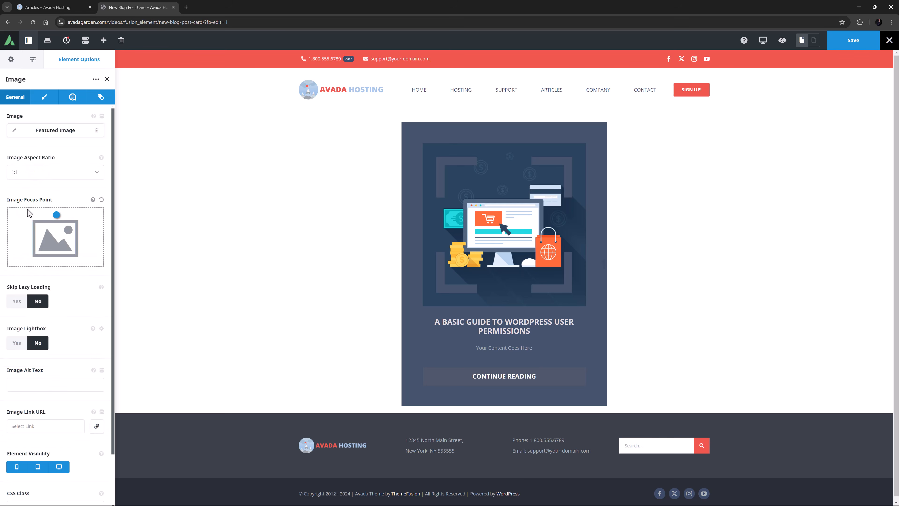
click(100, 200)
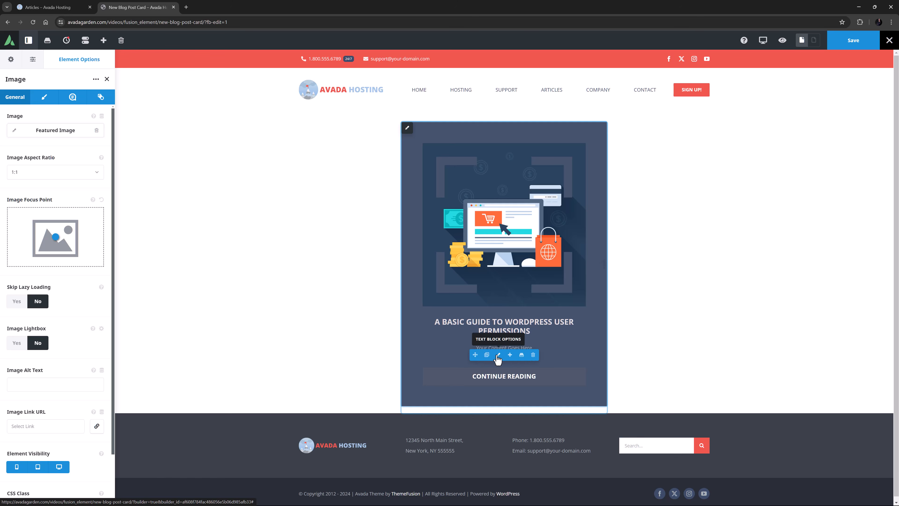
click(499, 355)
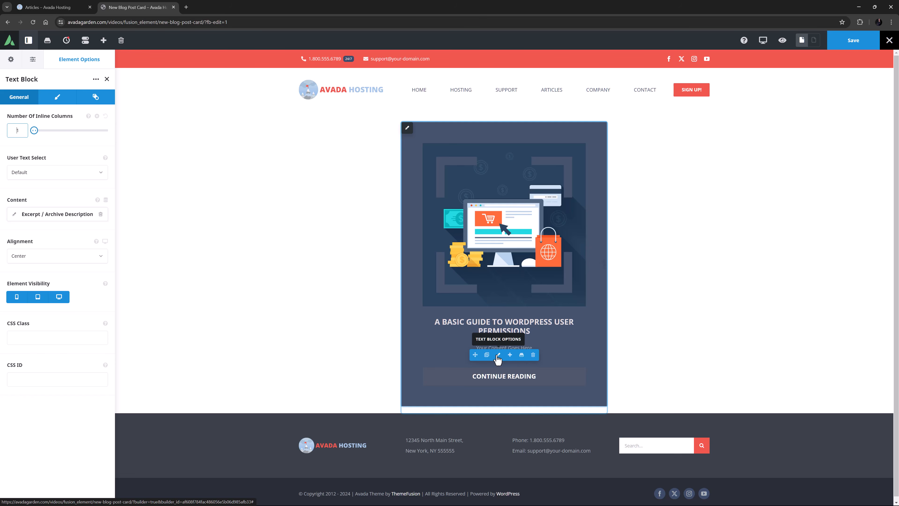
Replace the text block with a Post Meta element under the title.
click(533, 354)
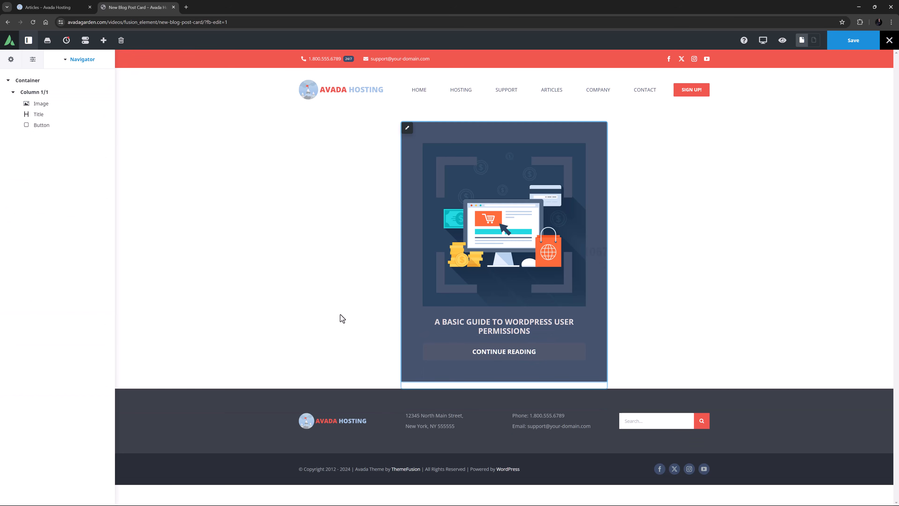
click(509, 330)
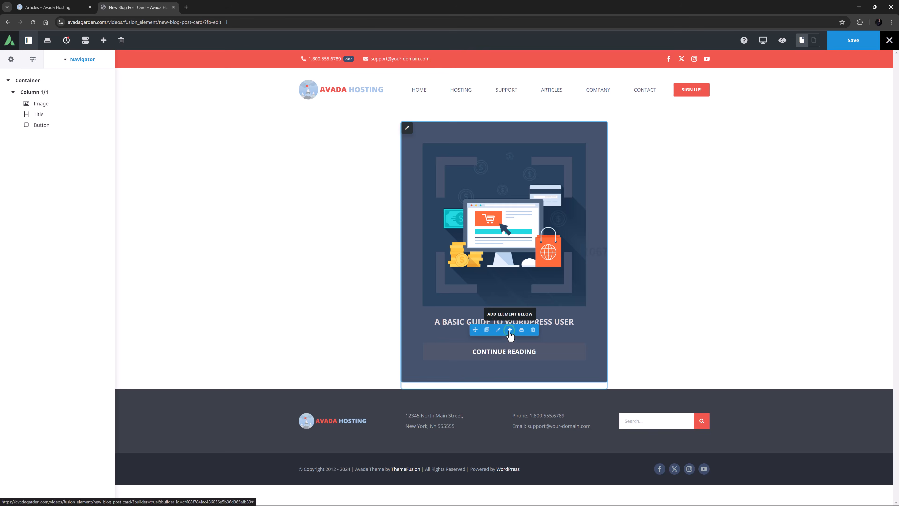
click(279, 133)
Hide the Comments and Tags meta items, centre the meta, and set its height to 50.
drag(62, 192, 67, 241)
drag(67, 194, 57, 257)
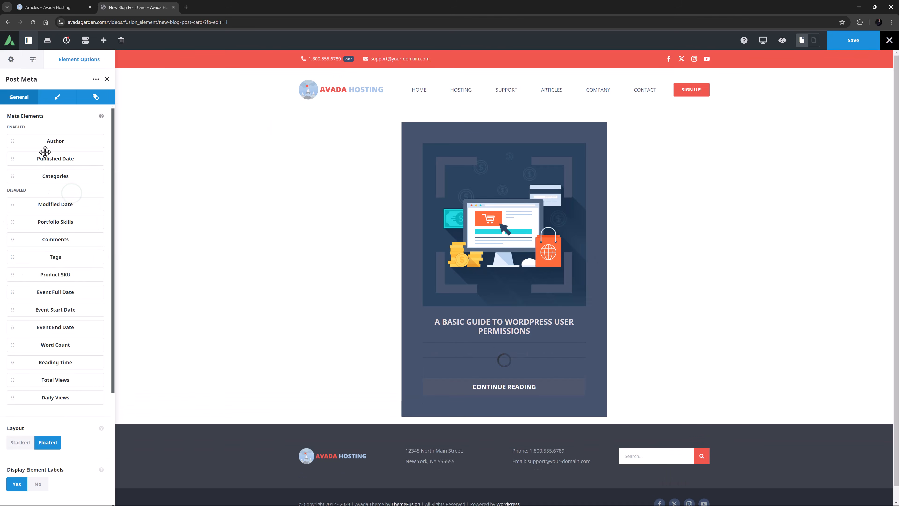
click(57, 97)
click(55, 132)
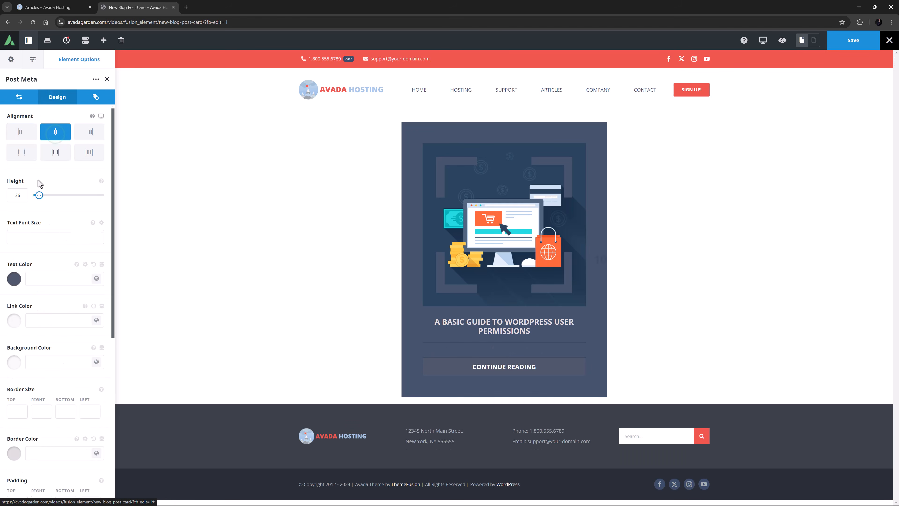
drag(25, 198, 1, 196)
text(50)
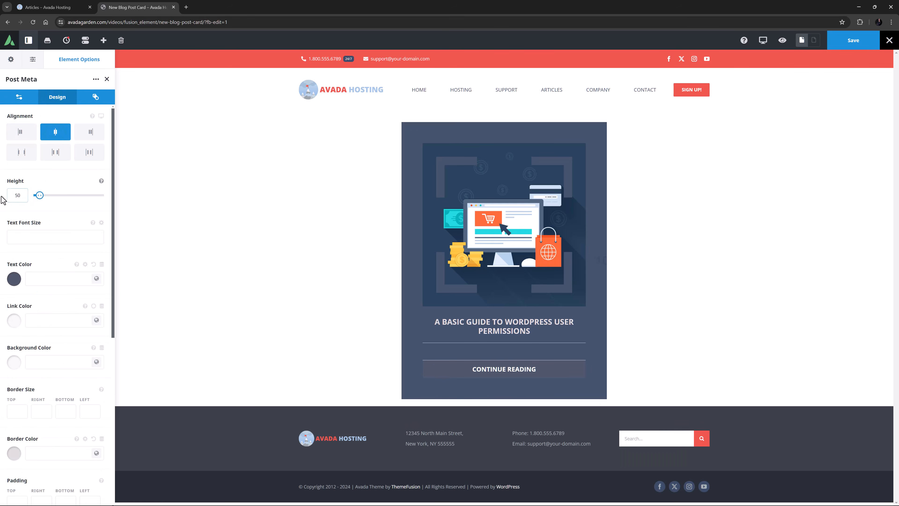
Give the post meta Color 2 text and a 30px bottom margin.
click(96, 279)
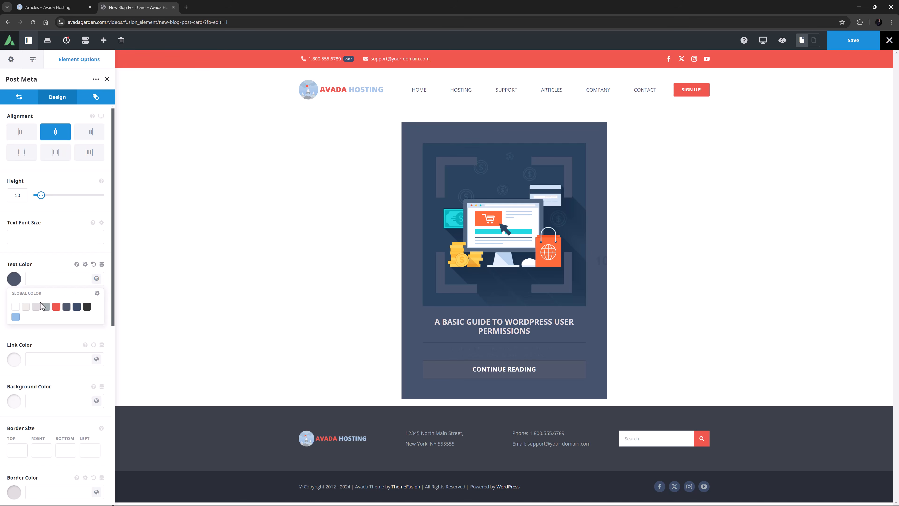
click(26, 306)
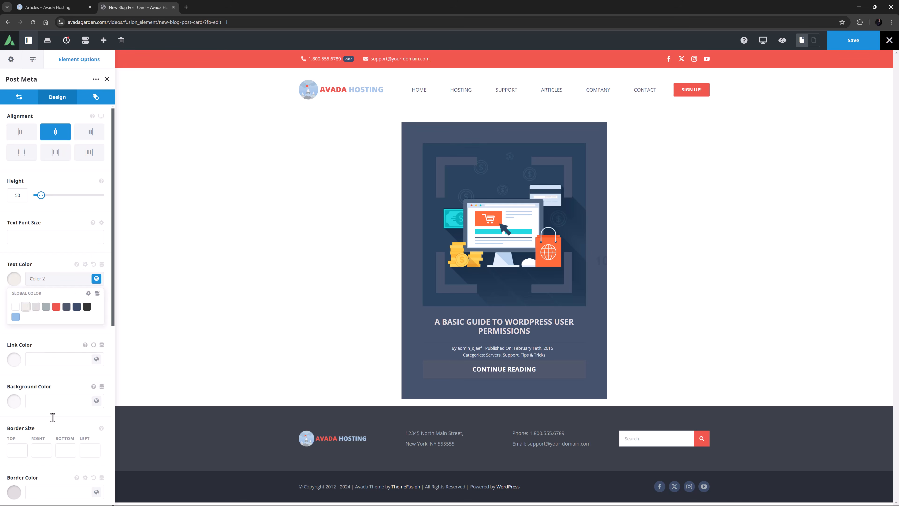
scroll(53, 425, down, 3)
click(62, 482)
text(30px)
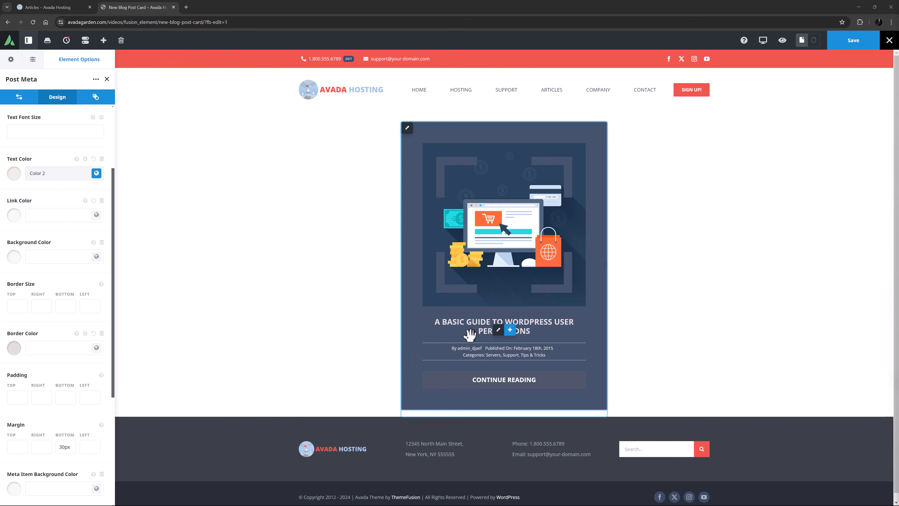
click(509, 358)
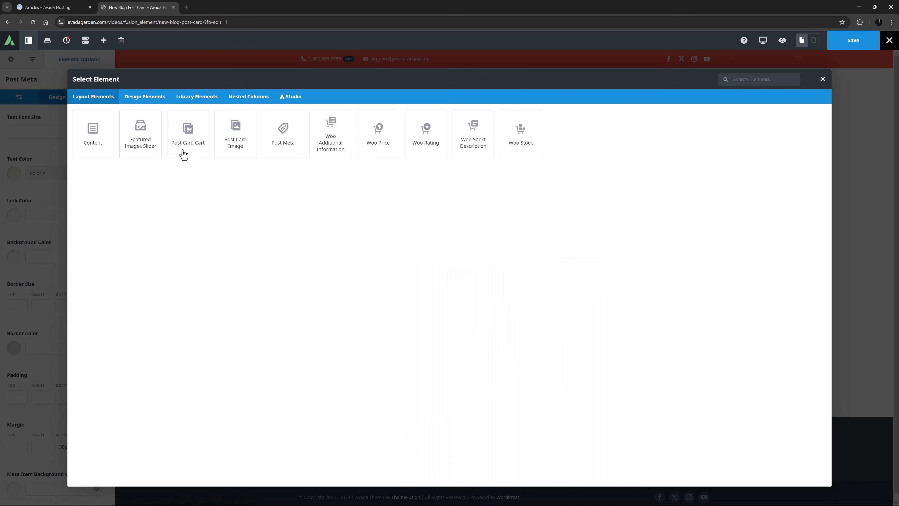
Add a Content element showing a 20-word excerpt with the dropcap turned on.
click(92, 134)
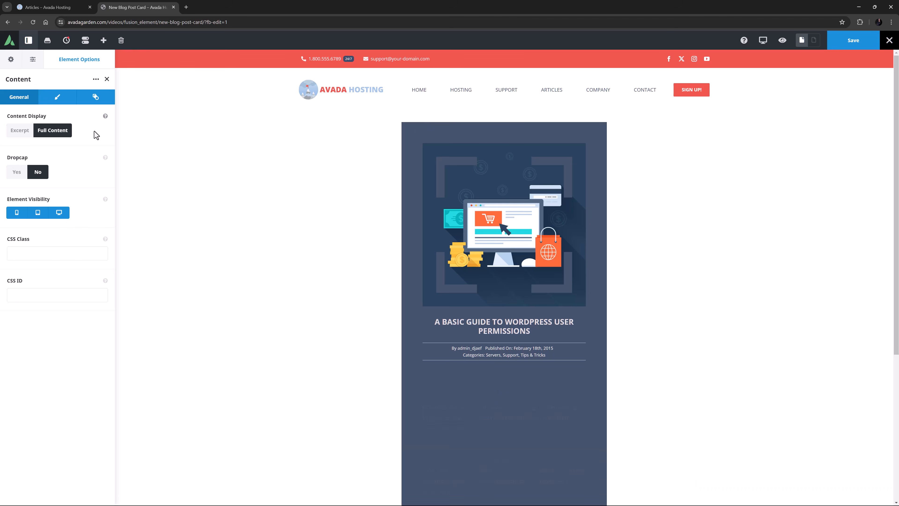
click(19, 132)
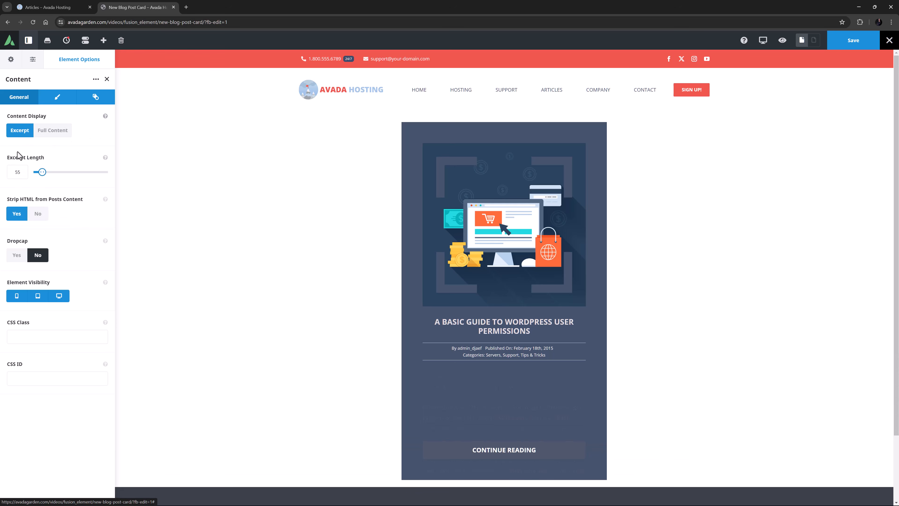
double_click(18, 172)
text(20)
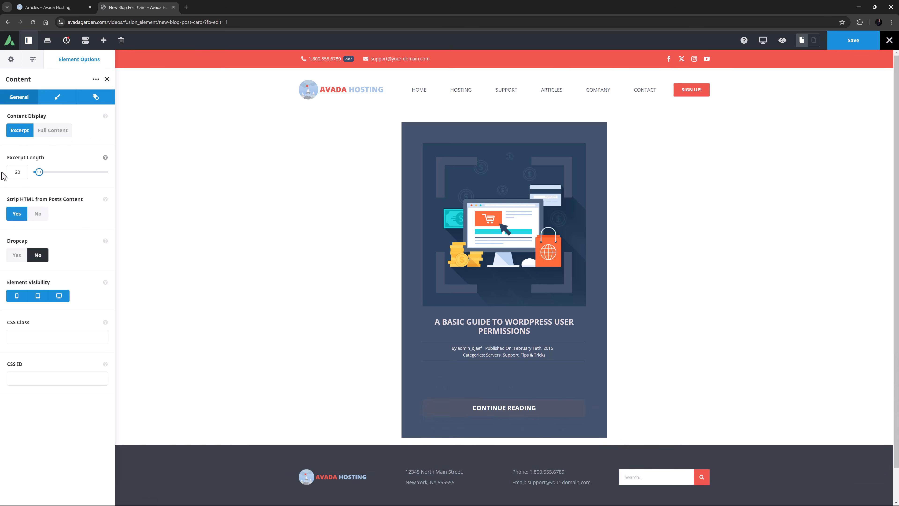
click(16, 261)
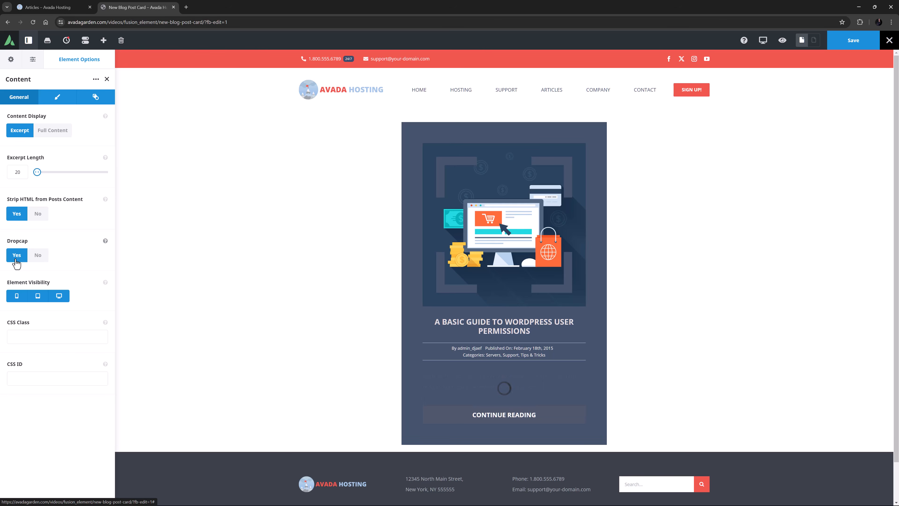
Give the excerpt a 30px bottom margin and light-grey Color 3 text.
click(58, 98)
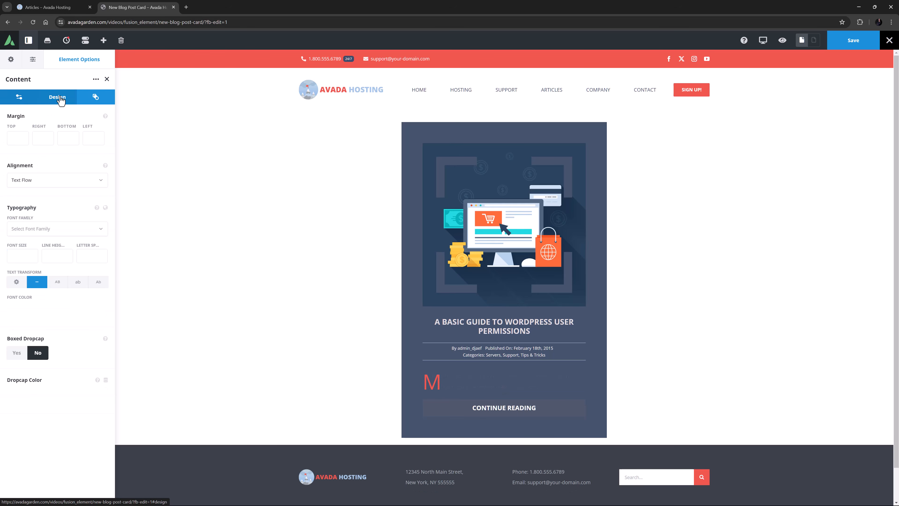
click(66, 138)
text(30px)
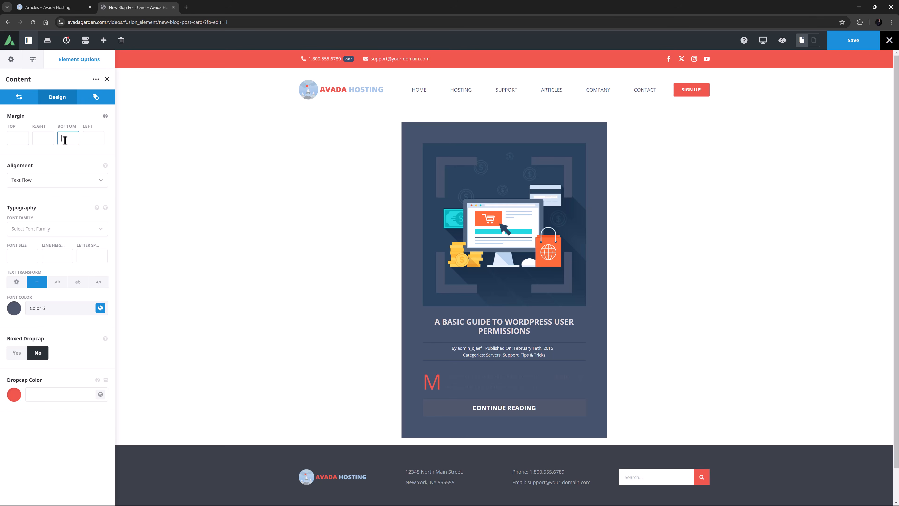
key(Tab)
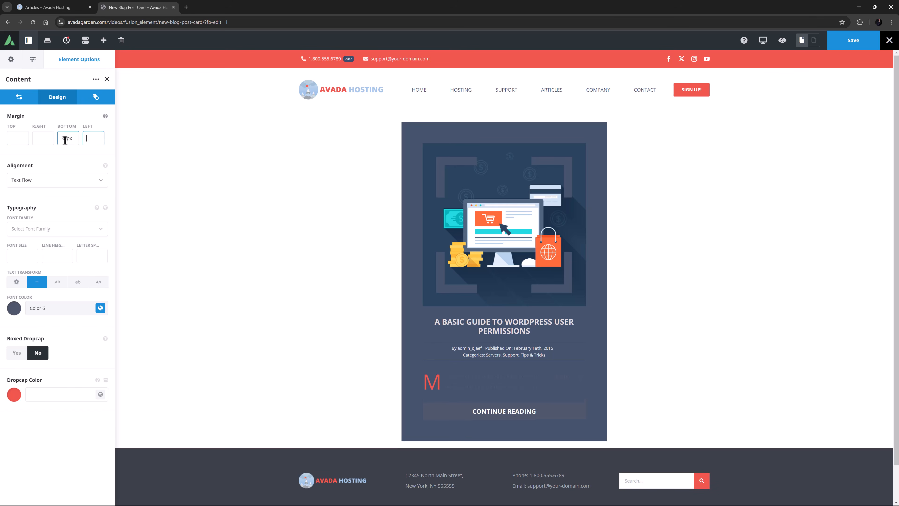
click(101, 308)
click(36, 336)
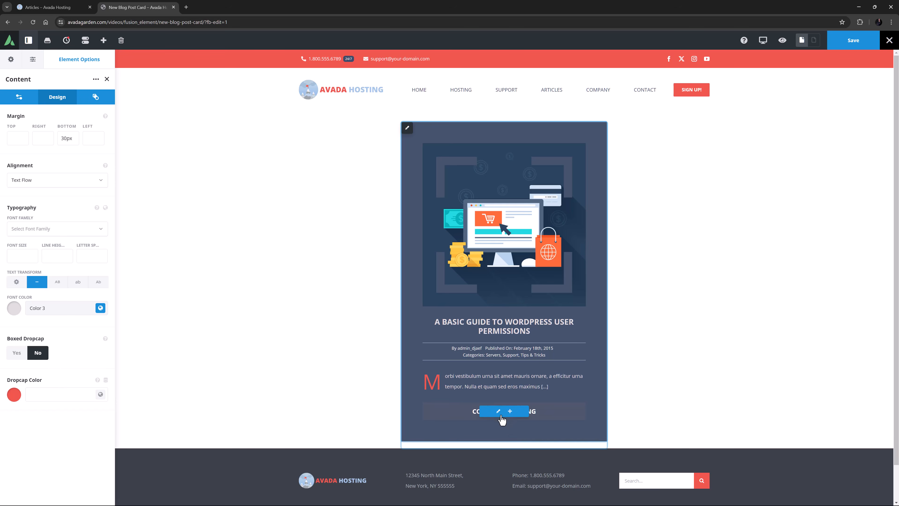
Set the Continue Reading button's gradient start and end colours to red Color 5.
click(504, 418)
click(57, 97)
click(96, 172)
click(57, 200)
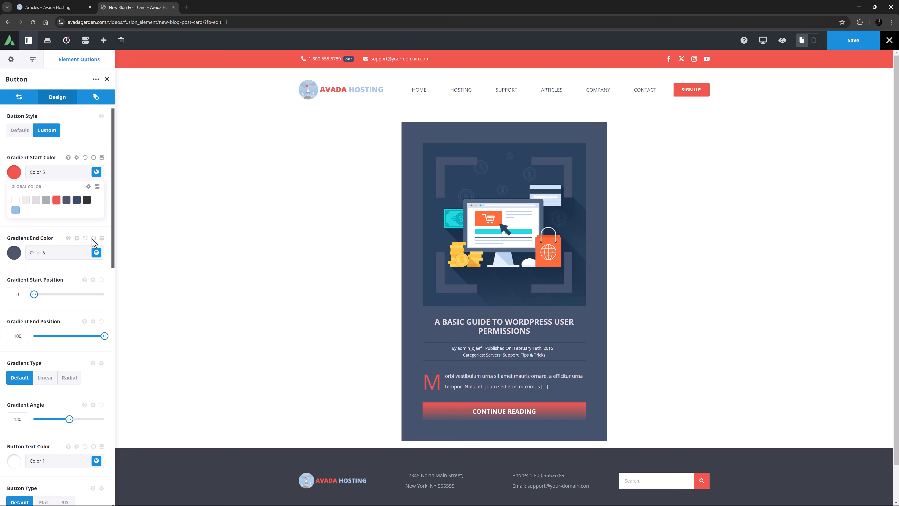
click(96, 252)
click(56, 241)
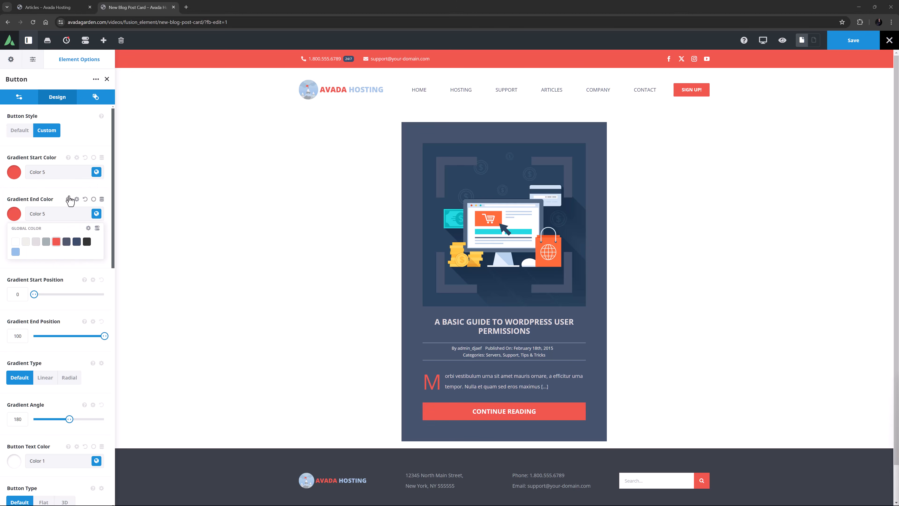
Save the post card and reload the Articles page.
click(853, 40)
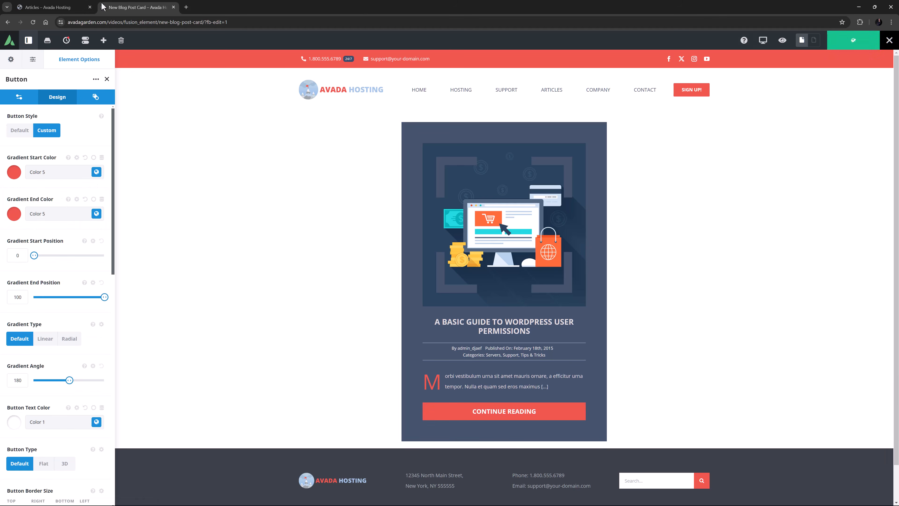
click(51, 6)
click(33, 22)
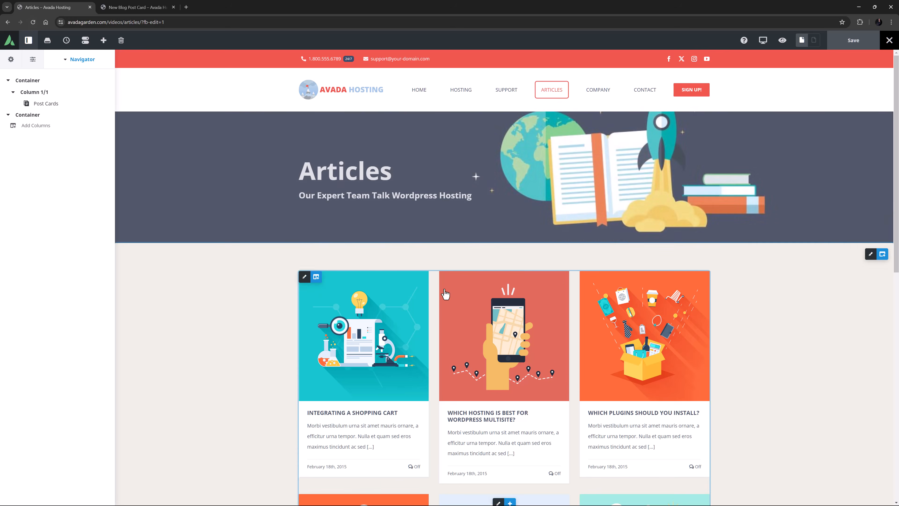
Set the Articles Post Cards grid to use New Blog Post Card with Stretch card alignment.
scroll(445, 294, down, 5)
click(475, 294)
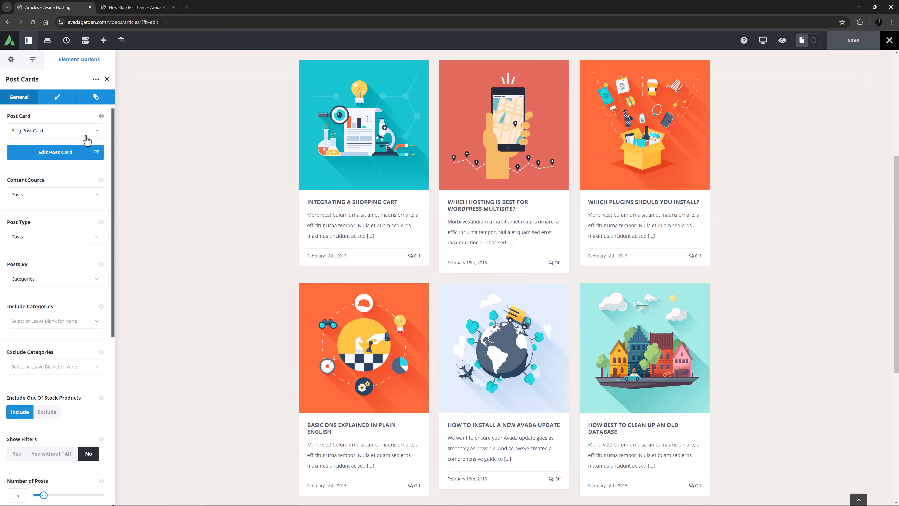
click(80, 131)
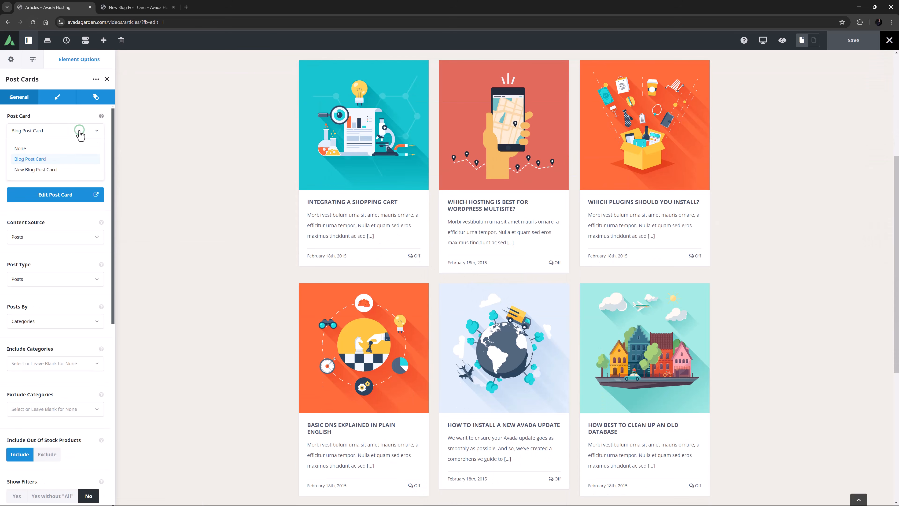
click(49, 169)
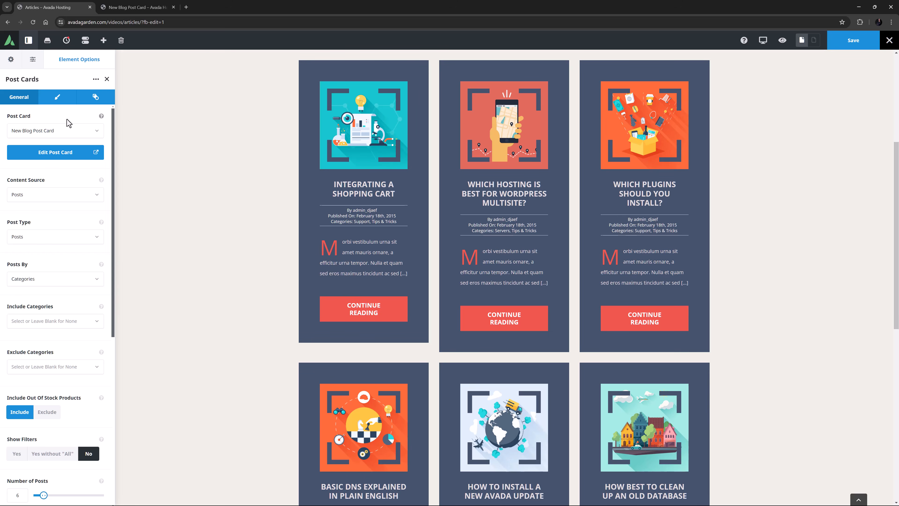
click(60, 100)
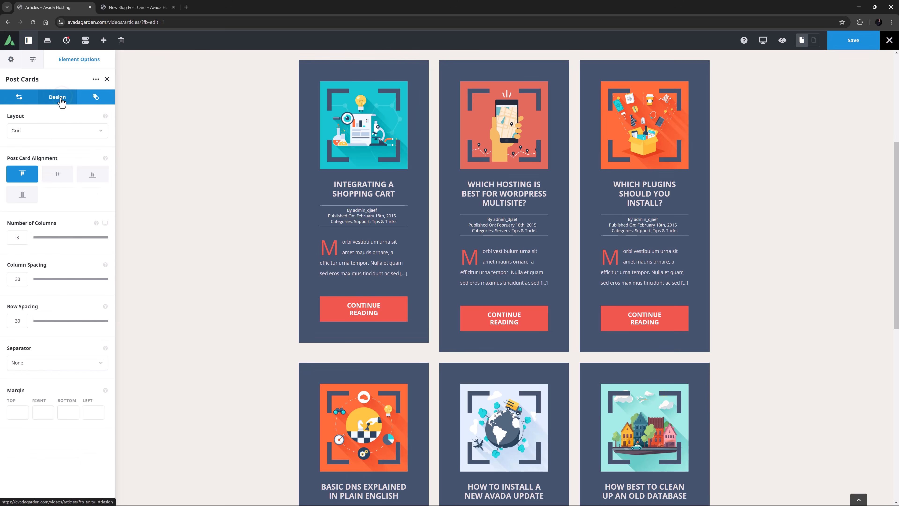
click(26, 195)
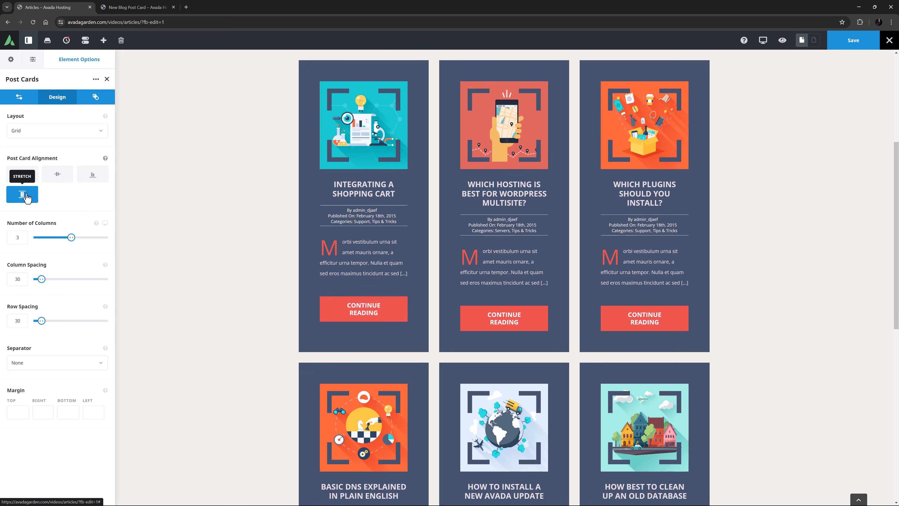
Add a Separator to the card with No Style and Flex Grow 1.
click(129, 7)
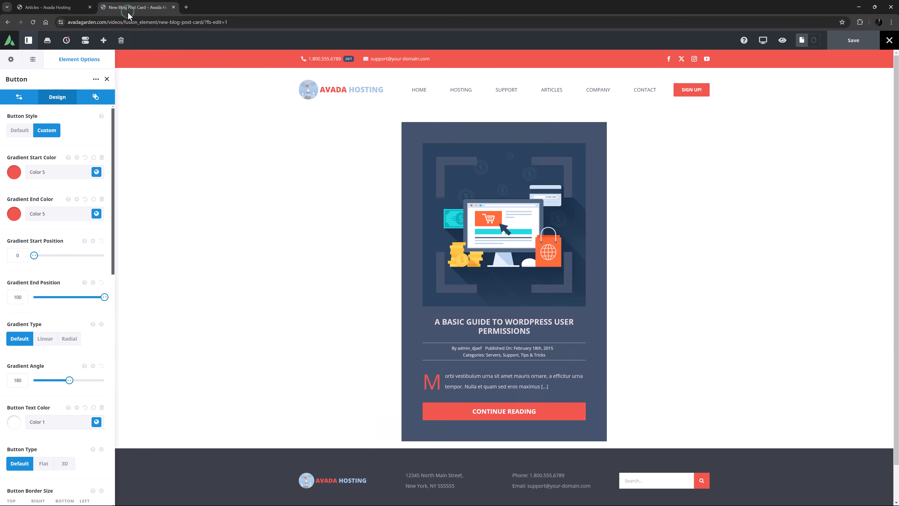
click(510, 330)
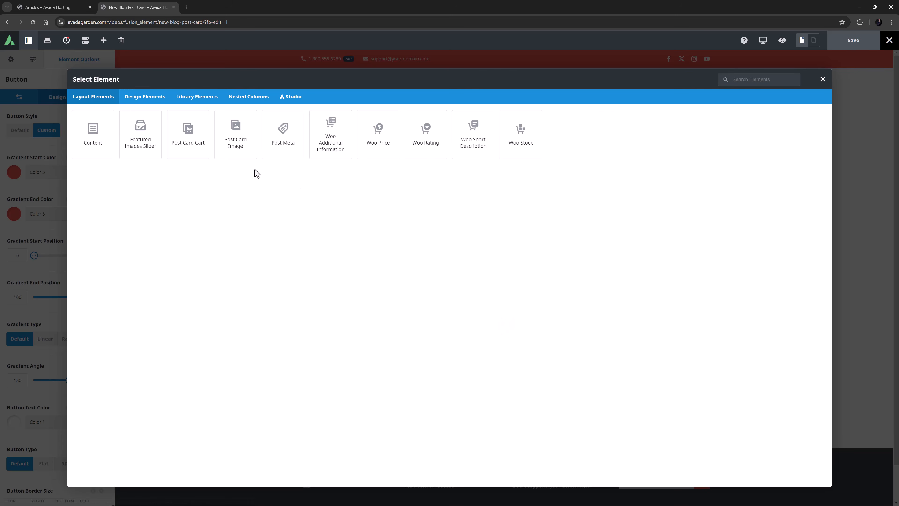
click(143, 101)
click(142, 271)
click(46, 131)
click(25, 171)
click(72, 99)
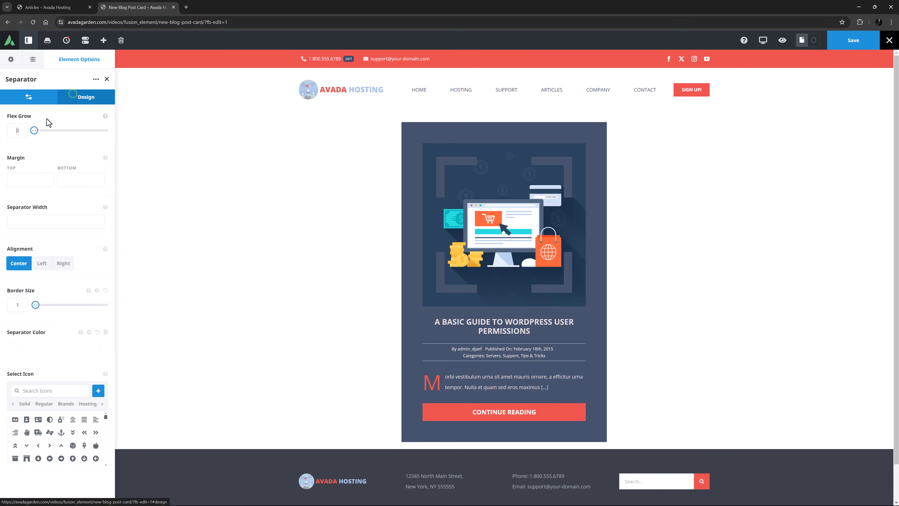
click(18, 130)
text(1)
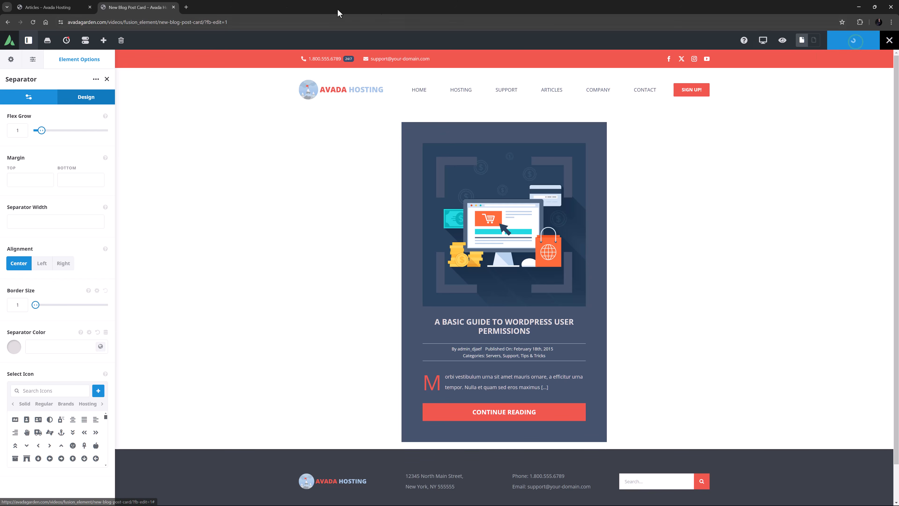
Save the Articles page and exit the builder to view it live.
click(55, 6)
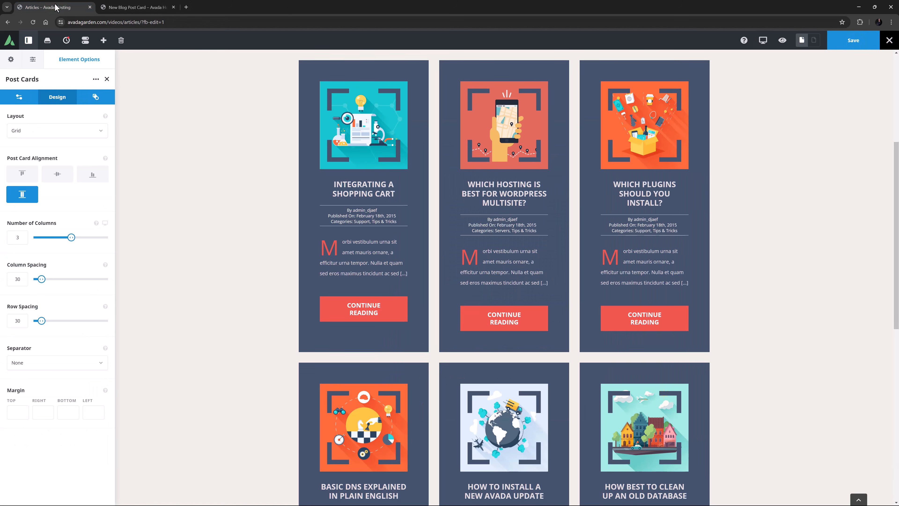
click(845, 45)
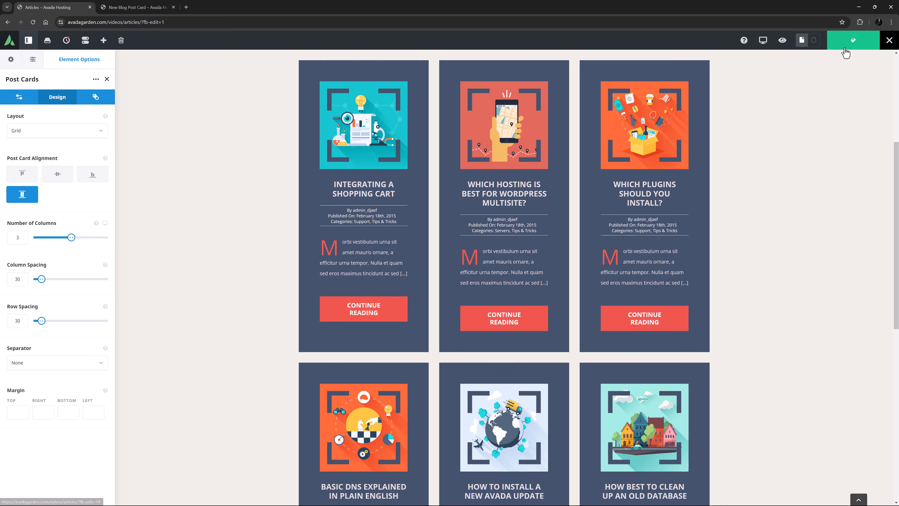
mouse_move(887, 45)
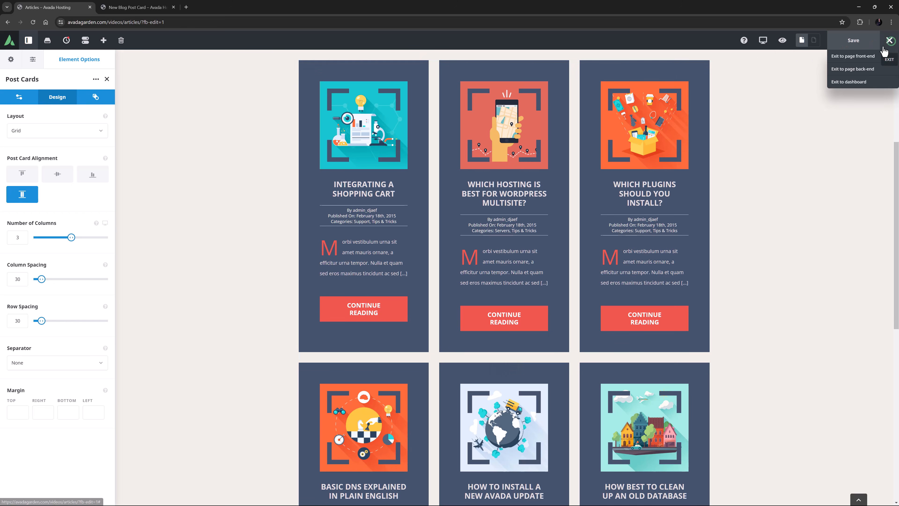
click(859, 57)
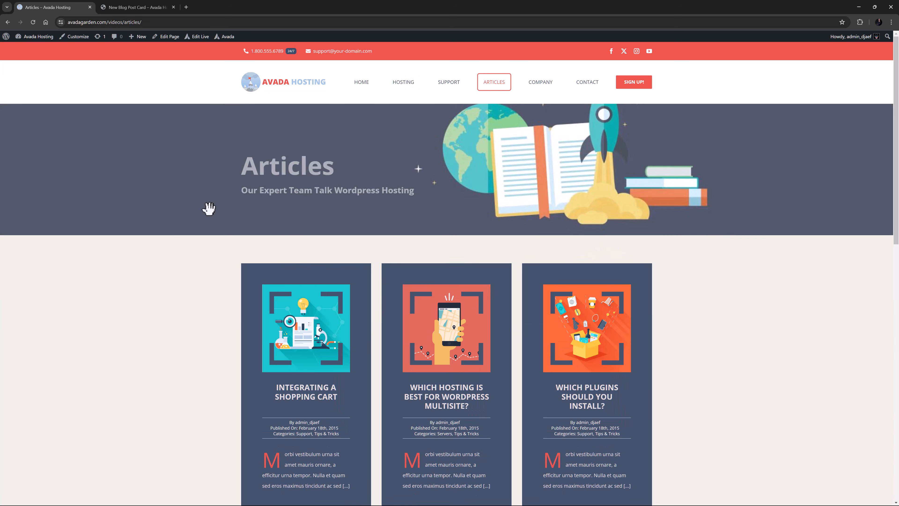
scroll(209, 208, down, 5)
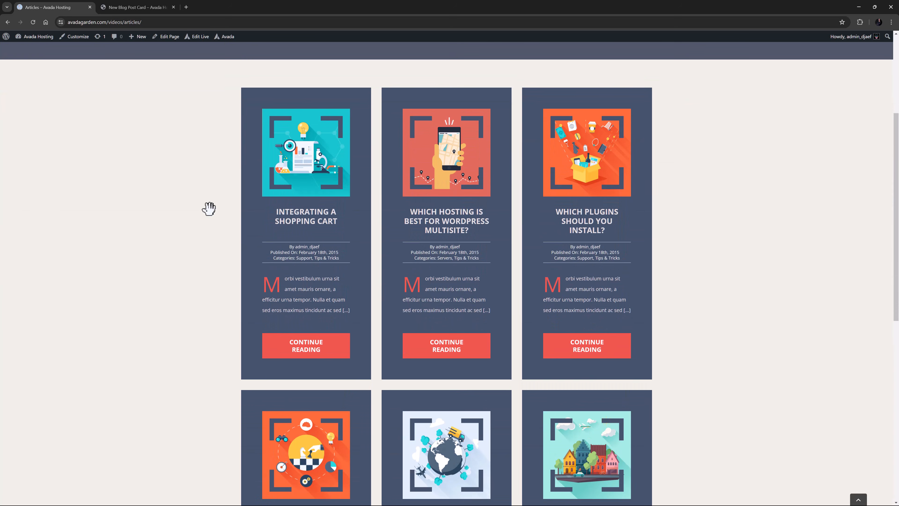